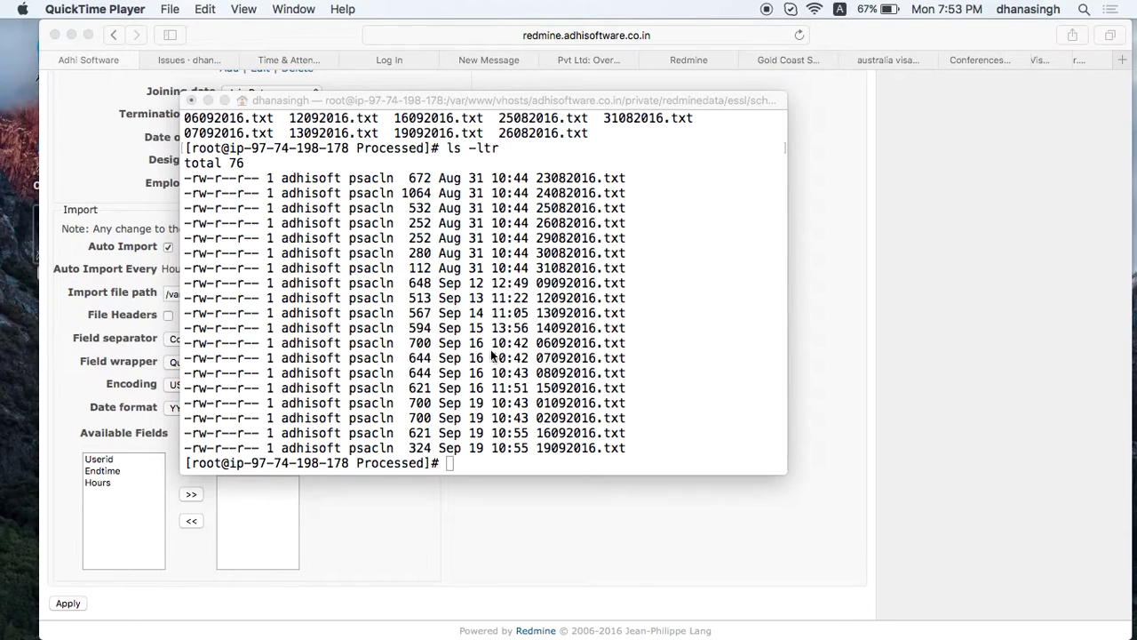
Step: In Terminal, list the Processed folder's clock files, then list them with details, oldest first
{"action": "left_click", "coordinate": [515, 459]}
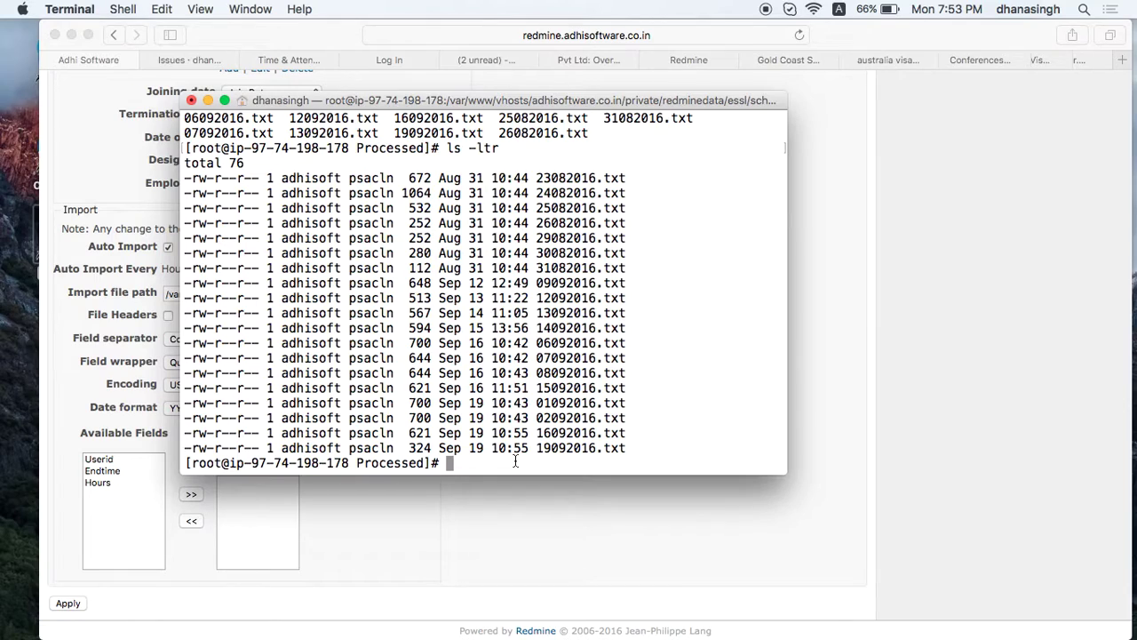
{"action": "type", "text": "ls"}
{"action": "key", "text": "Return"}
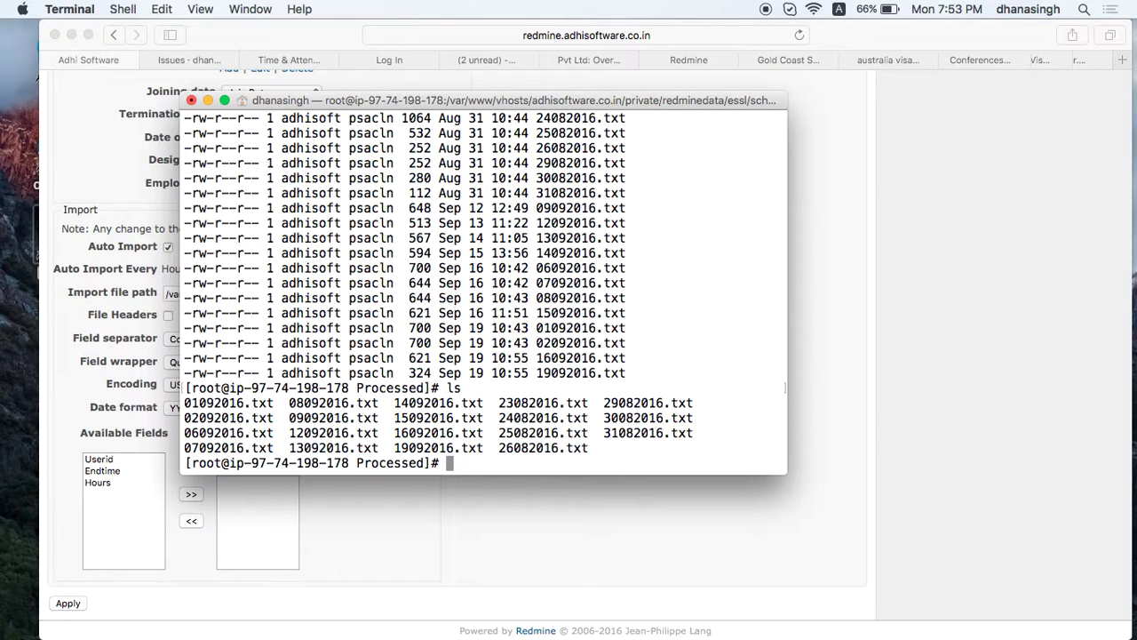
{"action": "type", "text": "ls -lt"}
{"action": "type", "text": "r"}
{"action": "key", "text": "Return"}
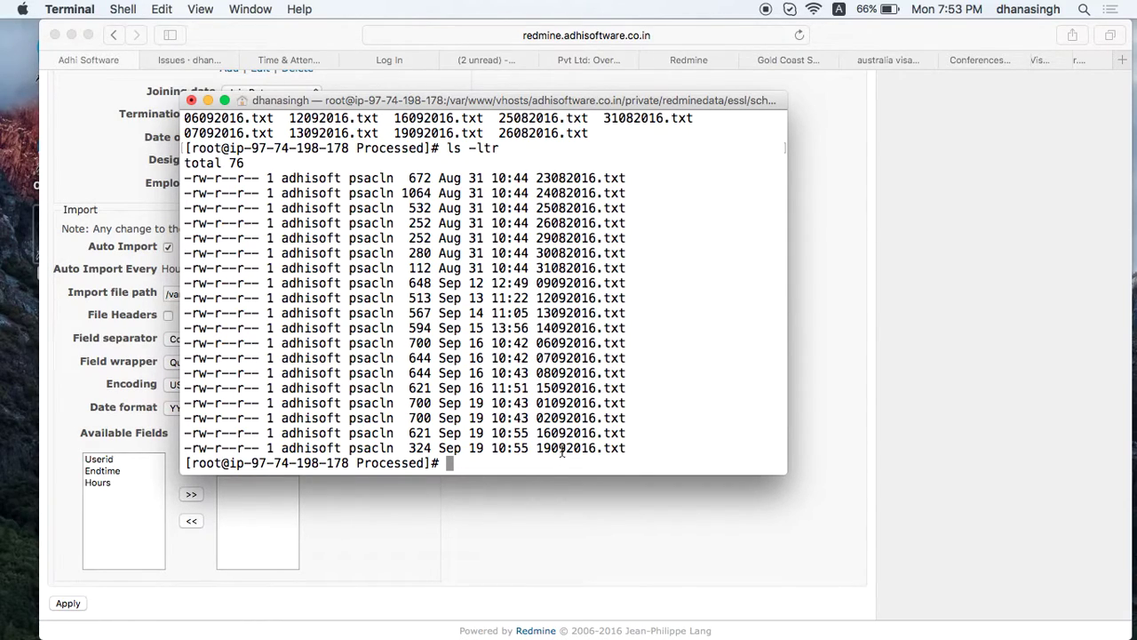
Step: Open 19092016.txt in vi to view its comma-separated punch records
{"action": "type", "text": "vi 19"}
{"action": "key", "text": "Tab"}
{"action": "key", "text": "Return"}
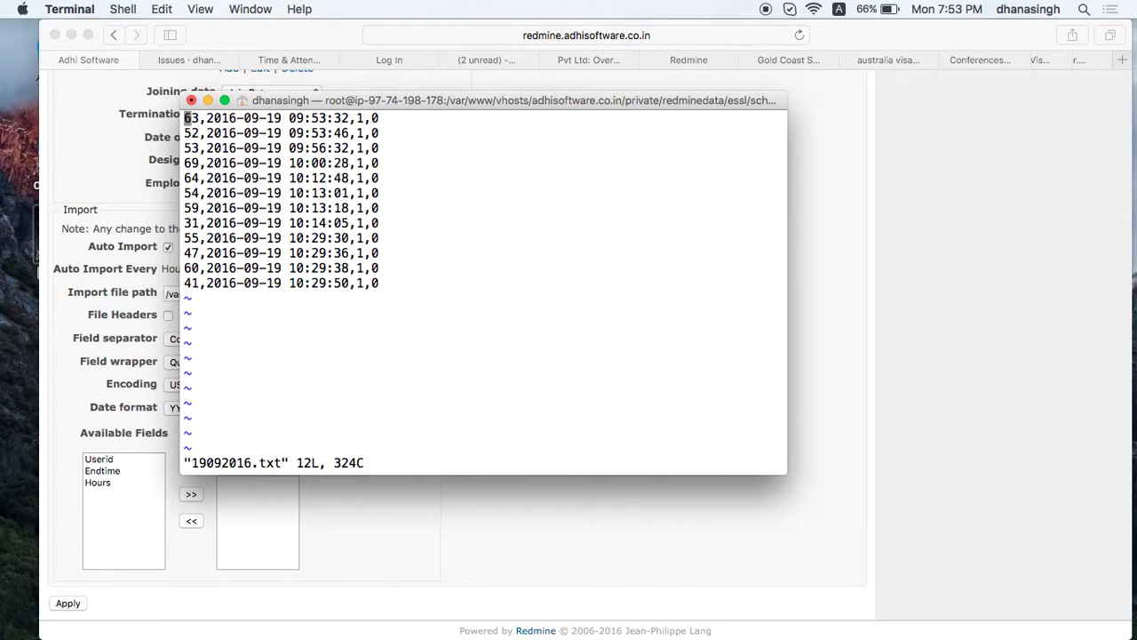
Step: Step through the 19092016.txt records, highlight a record's date and time, then quit vi with :q
{"action": "key", "text": "j"}
{"action": "key", "text": "j"}
{"action": "key", "text": "k"}
{"action": "key", "text": "j"}
{"action": "left_click_drag", "start_coordinate": [206, 133], "coordinate": [348, 132]}
{"action": "left_click", "coordinate": [277, 144]}
{"action": "type", "text": ":"}
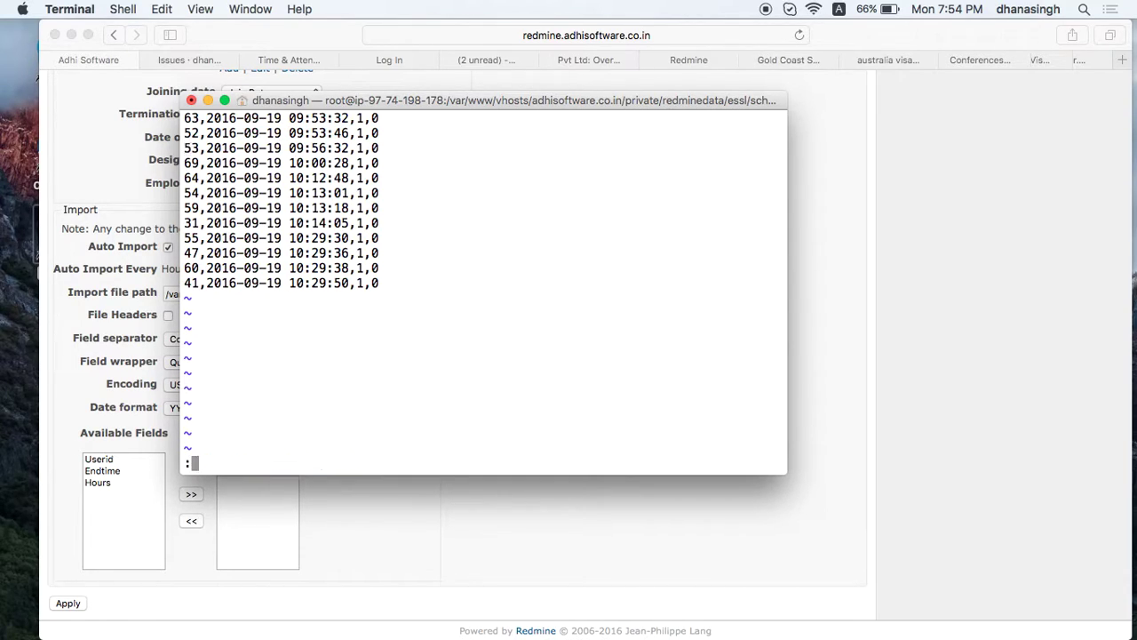
{"action": "type", "text": "q"}
{"action": "key", "text": "Return"}
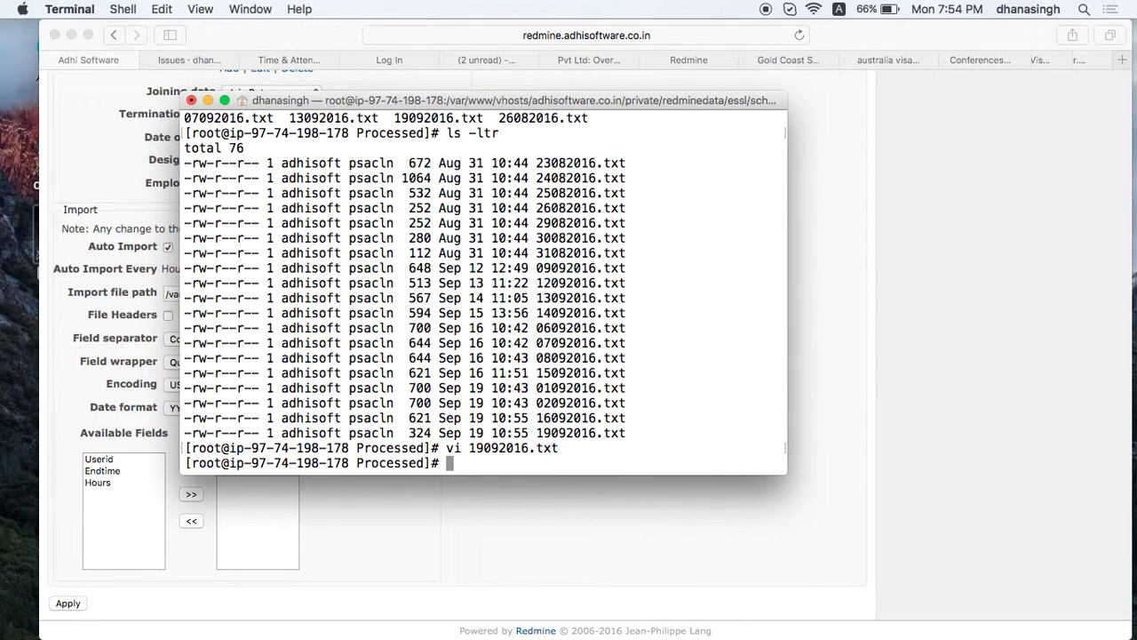
Step: Open 16092016.txt in vi and highlight the first record's ID and timestamp
{"action": "type", "text": "vi 16"}
{"action": "key", "text": "Tab"}
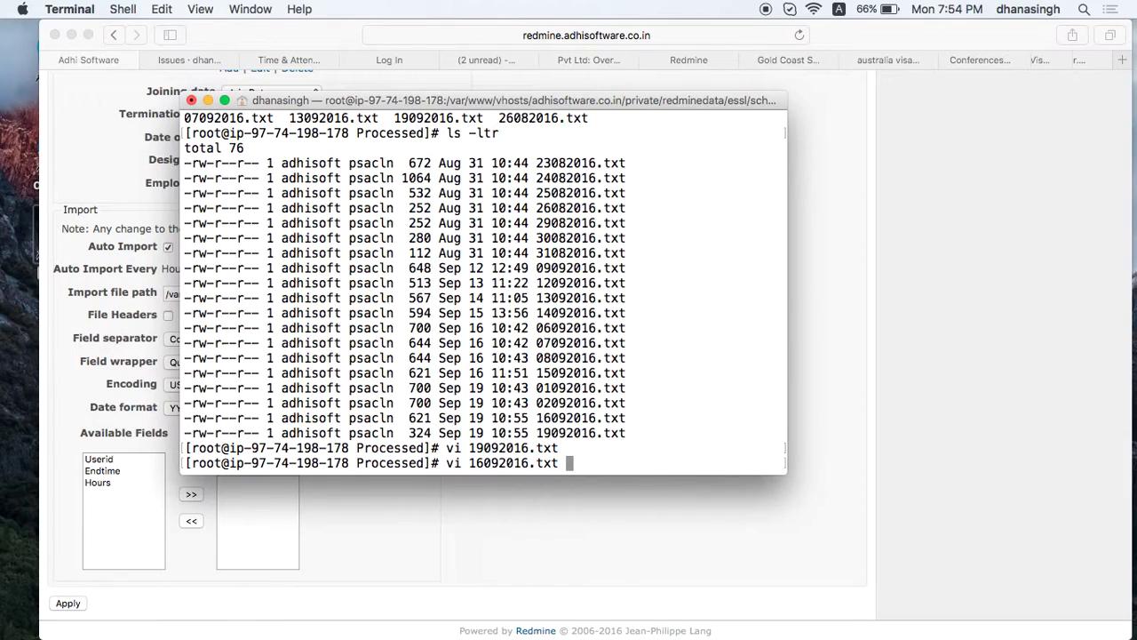
{"action": "key", "text": "Return"}
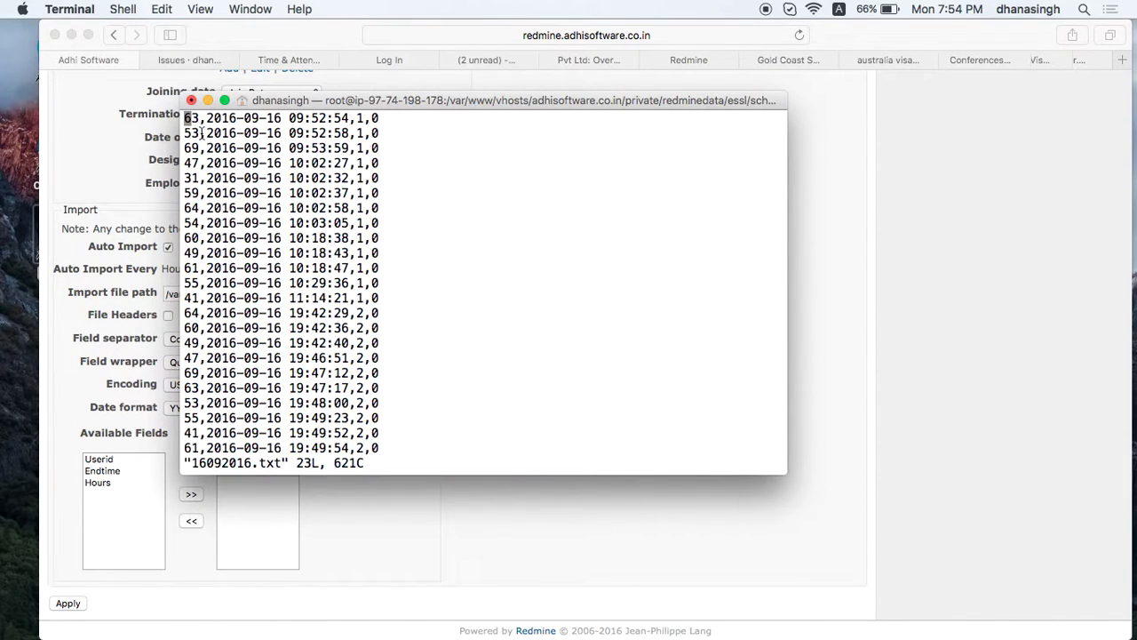
{"action": "key", "text": "j"}
{"action": "key", "text": "j"}
{"action": "double_click", "coordinate": [188, 118]}
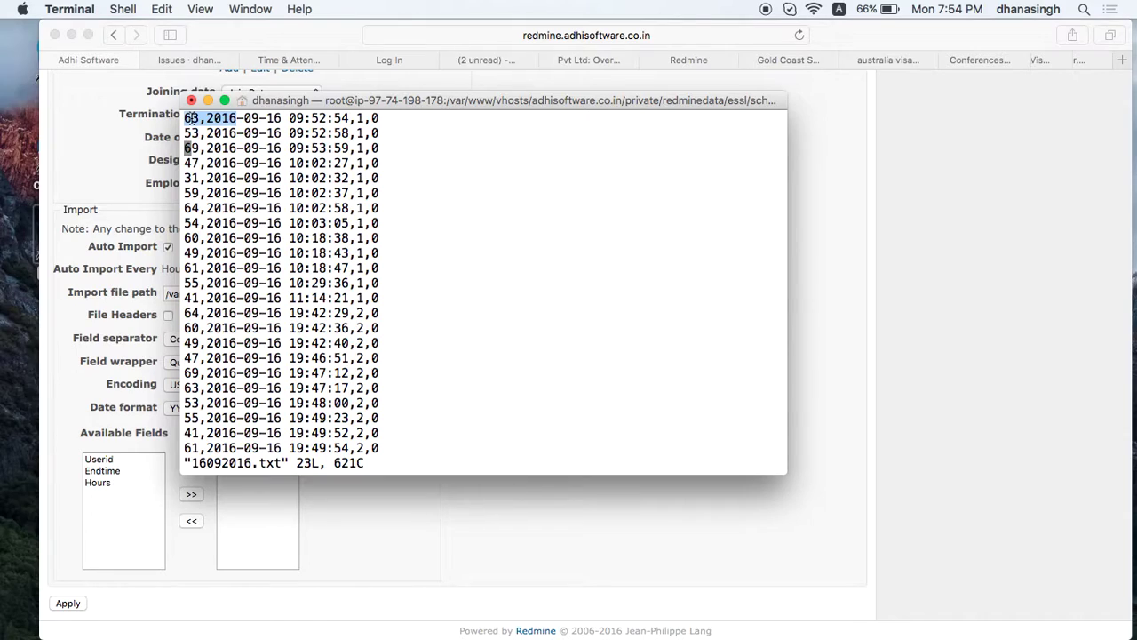
{"action": "left_click", "coordinate": [188, 118]}
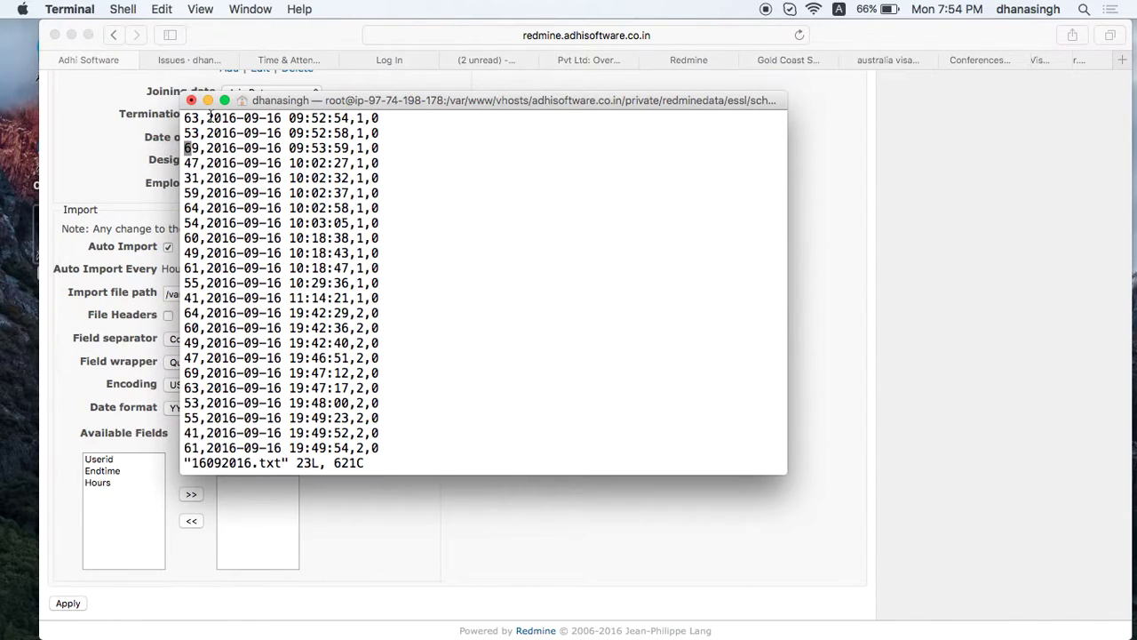
{"action": "left_click_drag", "start_coordinate": [208, 118], "coordinate": [343, 124]}
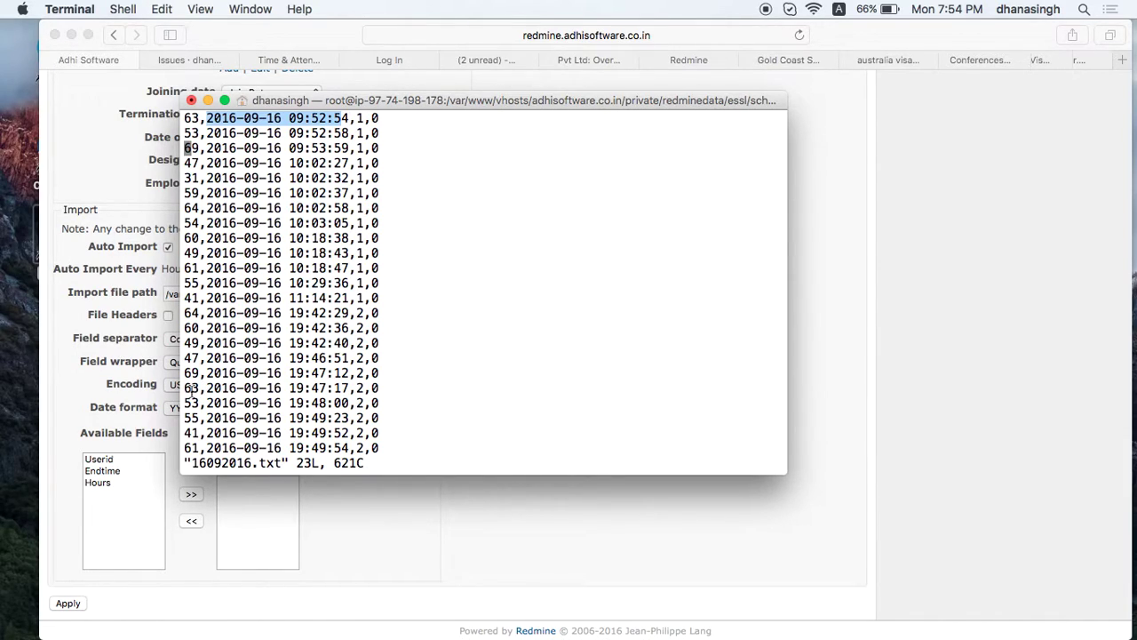
Step: Highlight the evening 19:47:17 record's ID and timestamp, then quit vi unchanged
{"action": "left_click", "coordinate": [181, 383]}
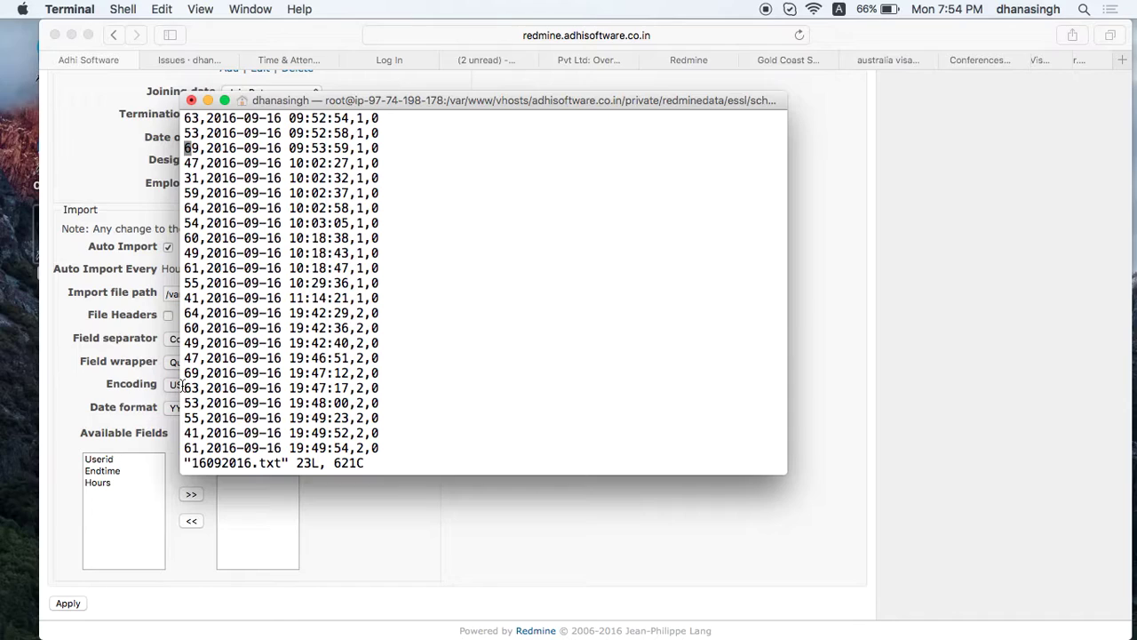
{"action": "left_click_drag", "start_coordinate": [180, 387], "coordinate": [351, 391]}
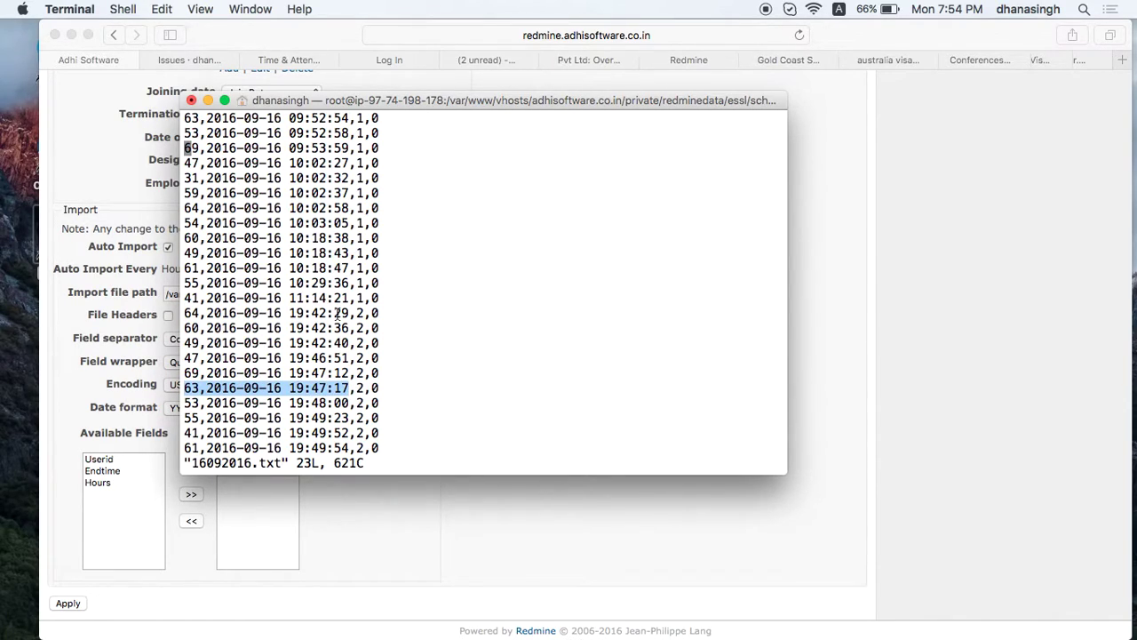
{"action": "left_click", "coordinate": [303, 294]}
{"action": "type", "text": ":"}
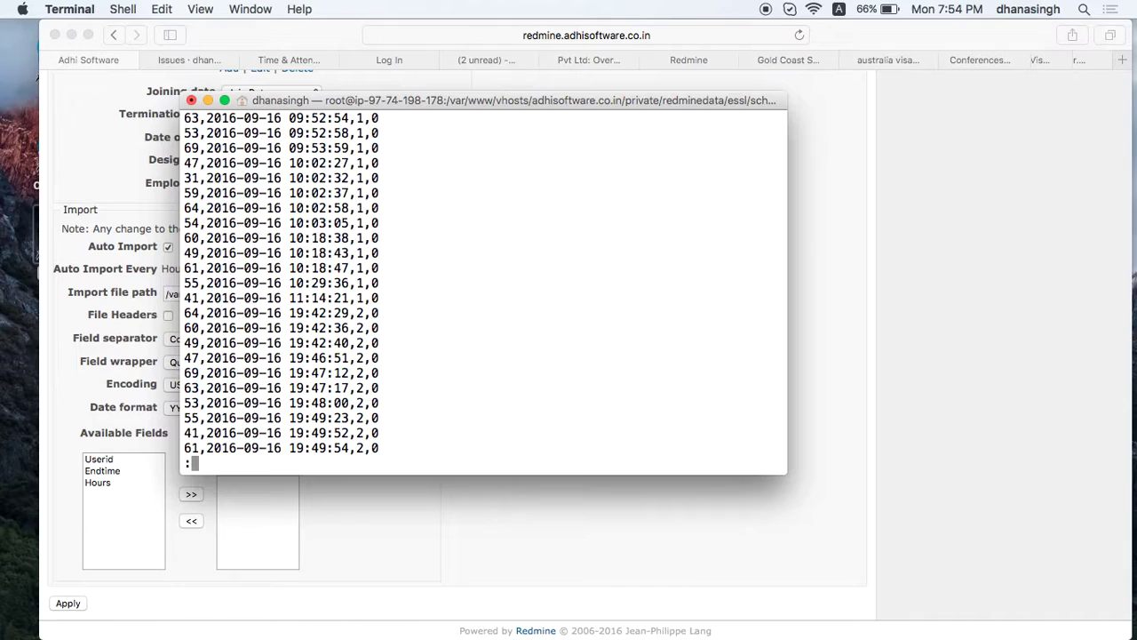
{"action": "type", "text": "q"}
{"action": "key", "text": "Return"}
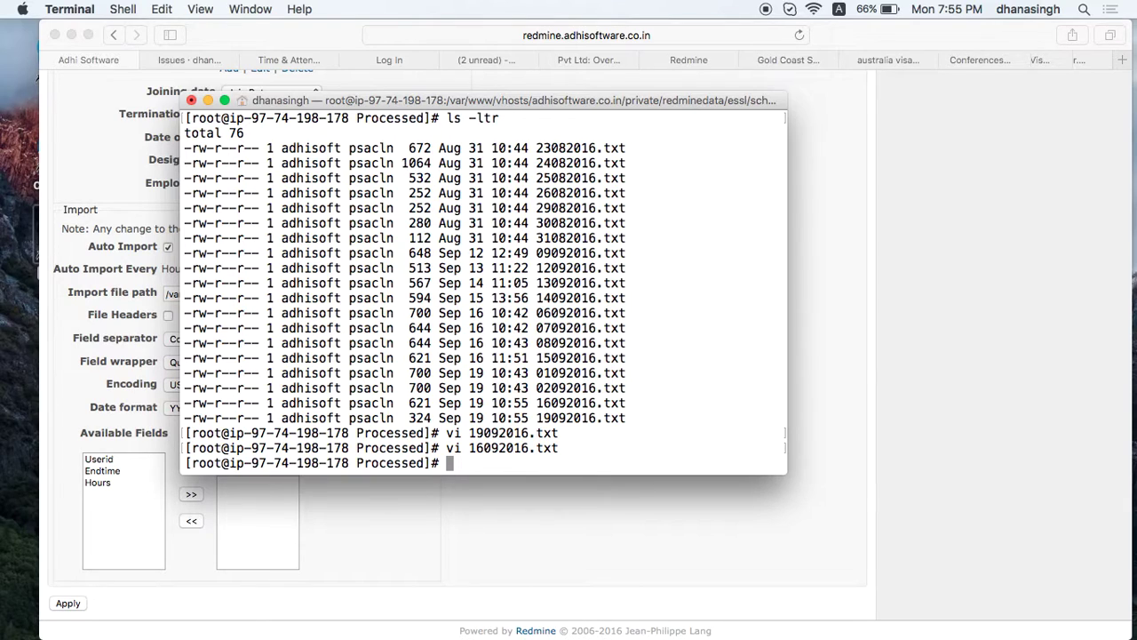
Step: Back in Safari, scroll the Attendance tab to the Import section showing hourly auto import
{"action": "left_click", "coordinate": [359, 507]}
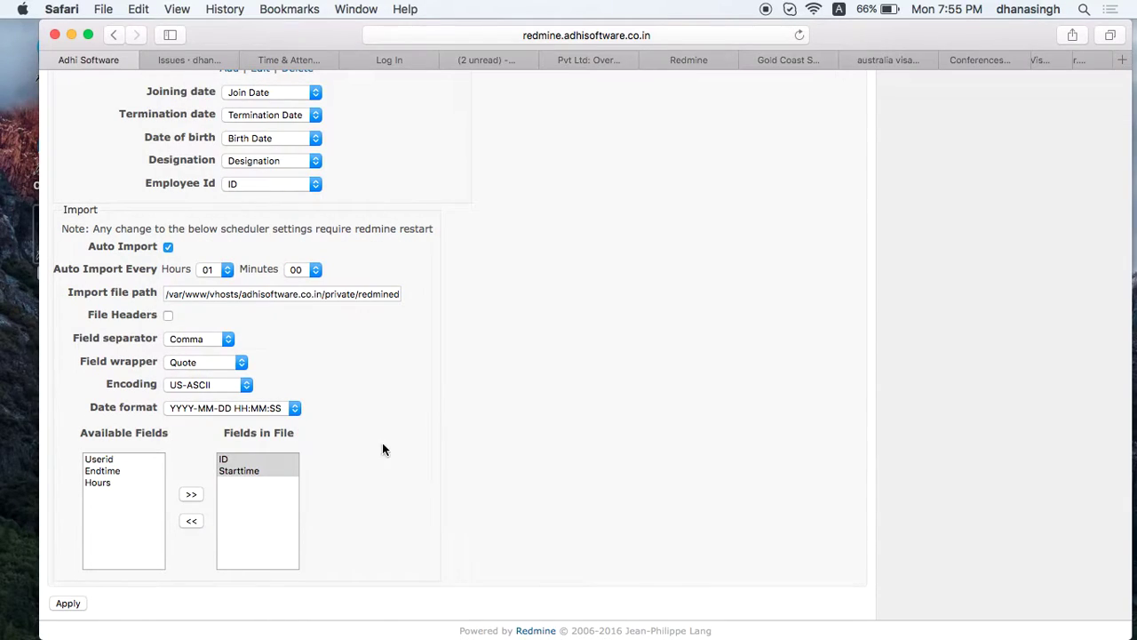
{"action": "scroll", "coordinate": [457, 293], "scroll_direction": "up", "scroll_amount": 10}
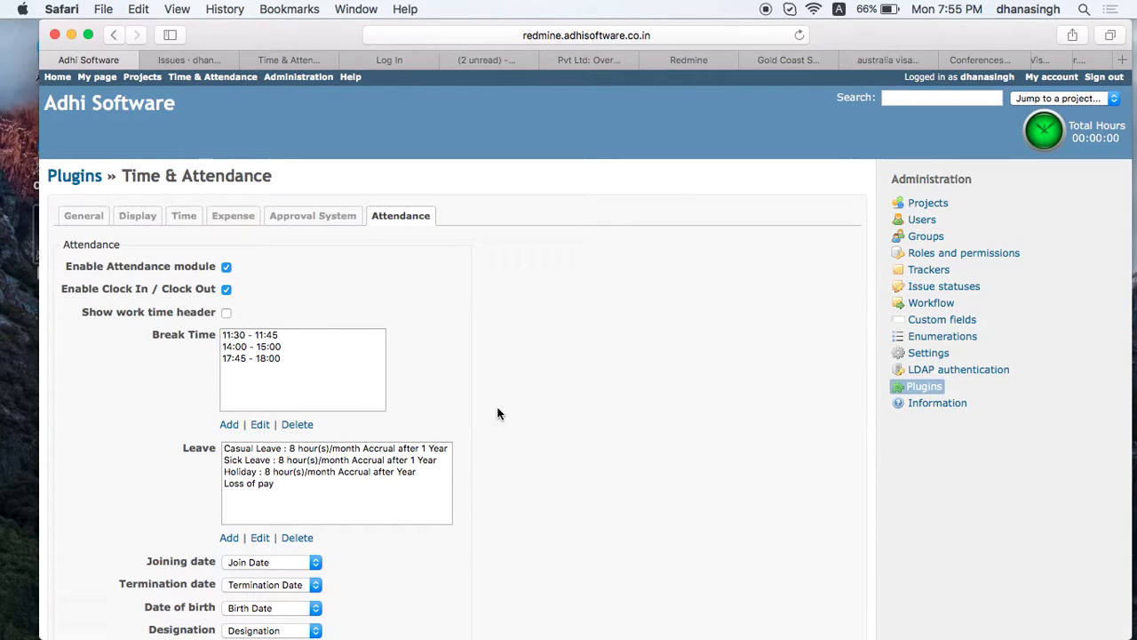
{"action": "scroll", "coordinate": [497, 413], "scroll_direction": "down", "scroll_amount": 5}
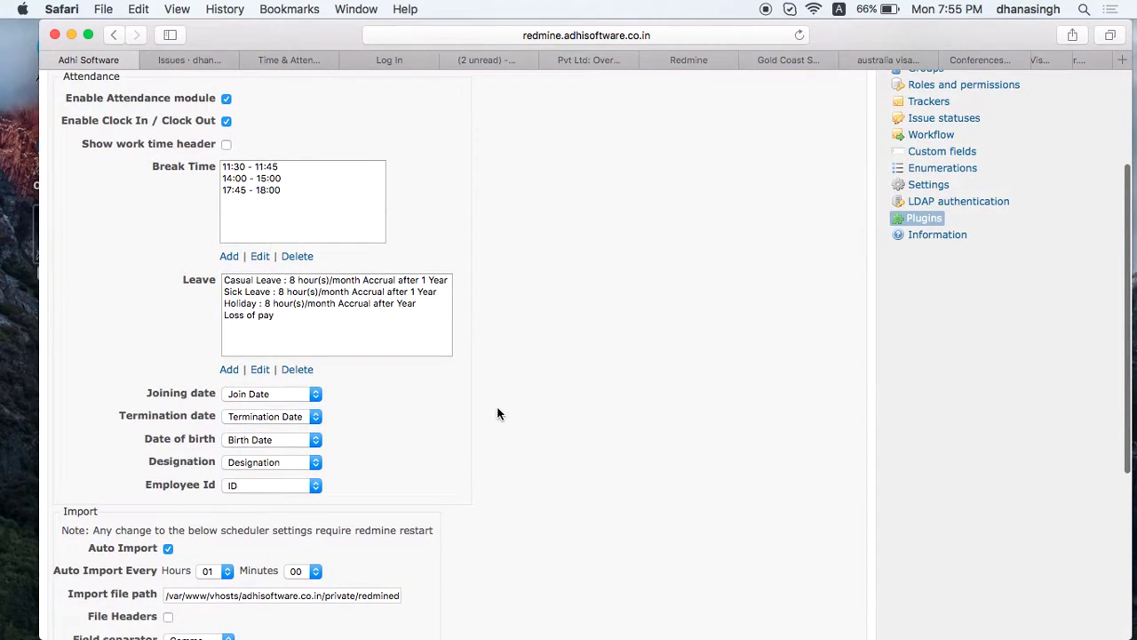
{"action": "scroll", "coordinate": [497, 413], "scroll_direction": "up", "scroll_amount": 4}
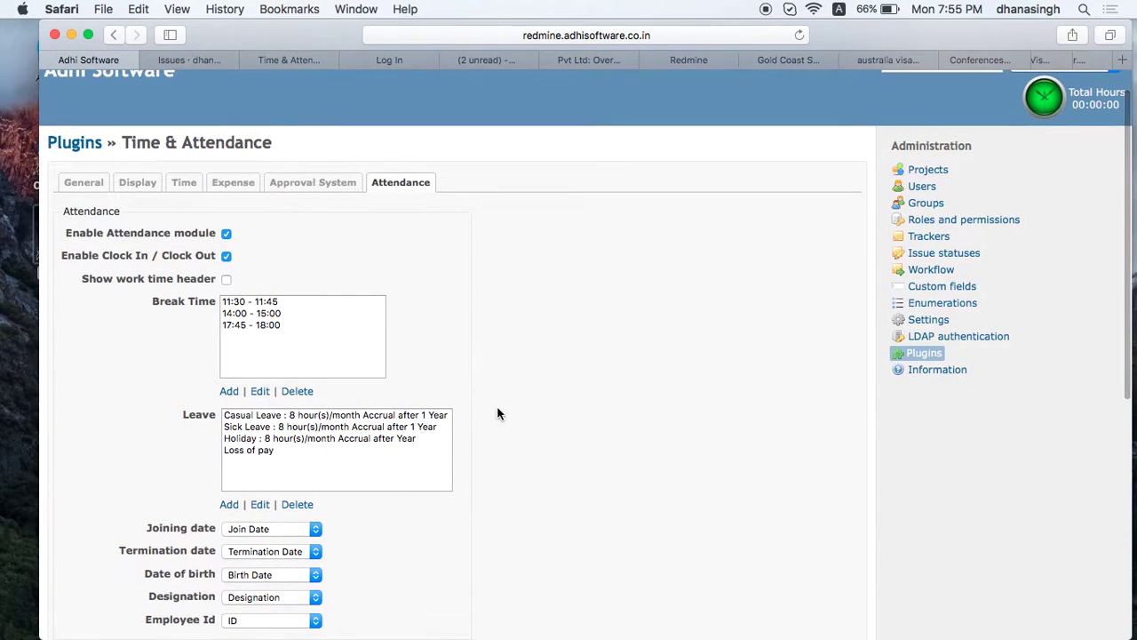
{"action": "scroll", "coordinate": [497, 413], "scroll_direction": "up", "scroll_amount": 1}
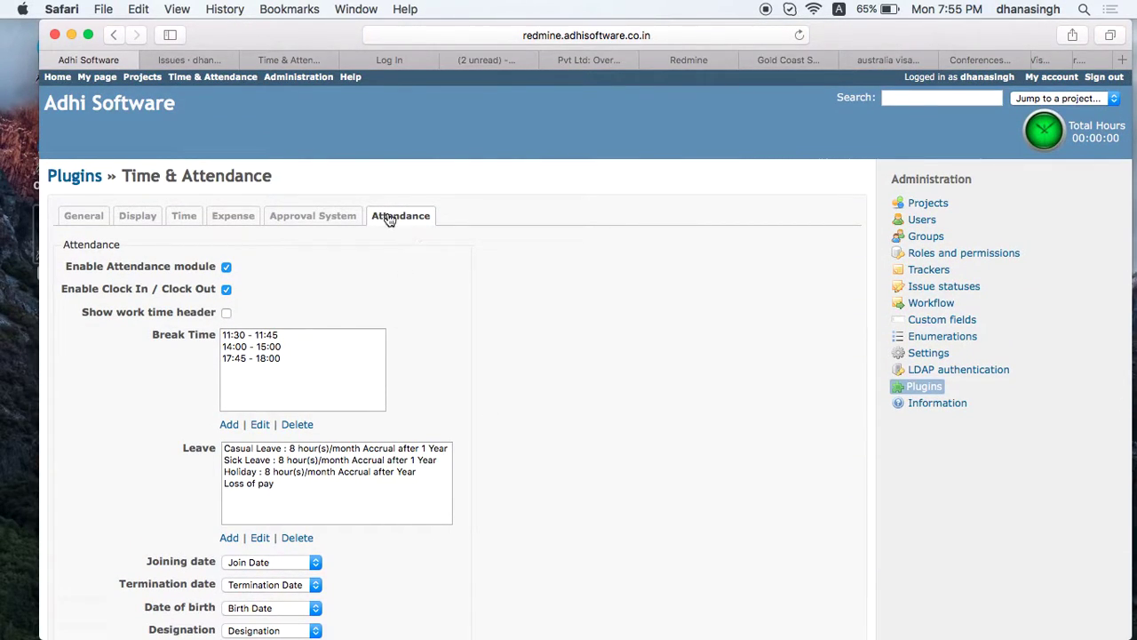
{"action": "scroll", "coordinate": [515, 385], "scroll_direction": "down", "scroll_amount": 6}
{"action": "scroll", "coordinate": [515, 385], "scroll_direction": "down", "scroll_amount": 5}
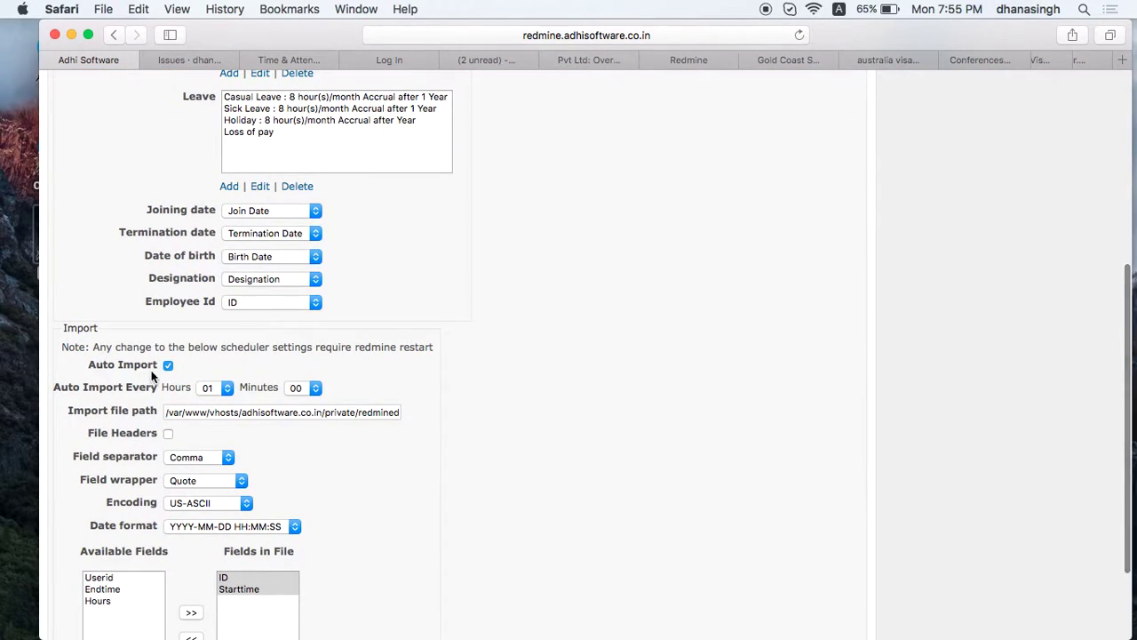
{"action": "scroll", "coordinate": [482, 396], "scroll_direction": "down", "scroll_amount": 2}
{"action": "scroll", "coordinate": [482, 399], "scroll_direction": "down", "scroll_amount": 2}
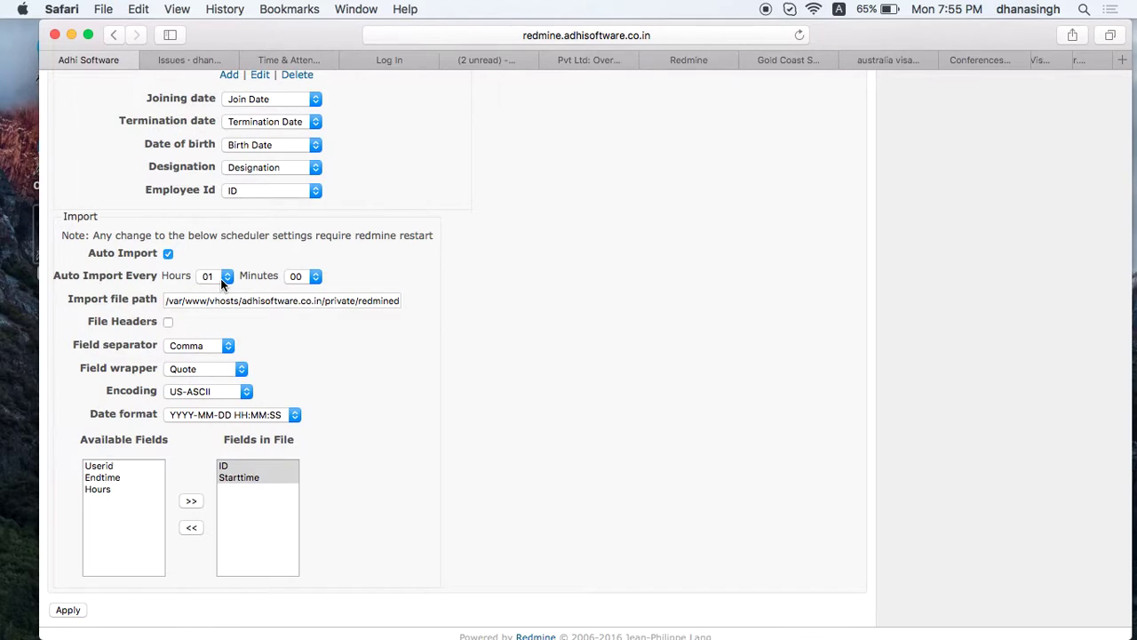
{"action": "left_click", "coordinate": [356, 300]}
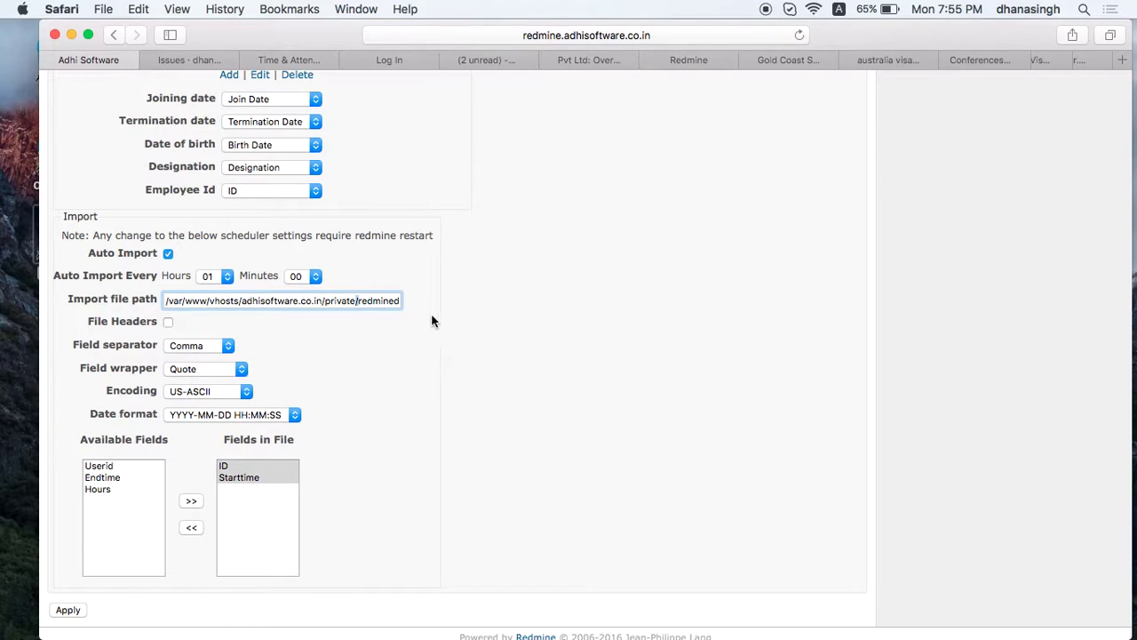
{"action": "left_click", "coordinate": [479, 315]}
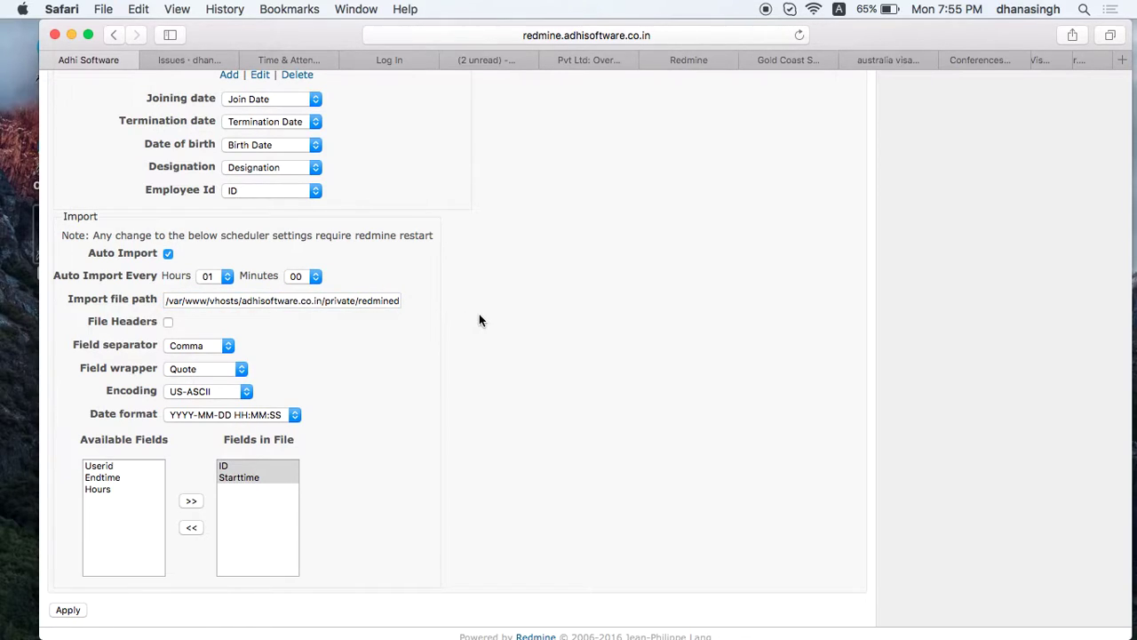
{"action": "scroll", "coordinate": [424, 360], "scroll_direction": "down", "scroll_amount": 1}
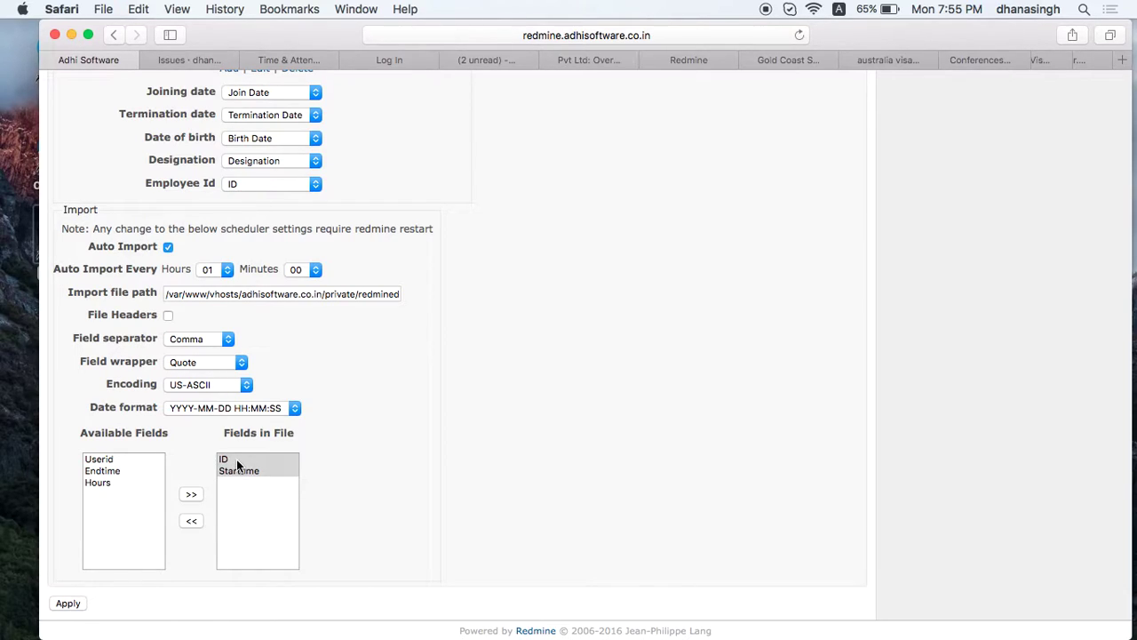
{"action": "left_click", "coordinate": [237, 460]}
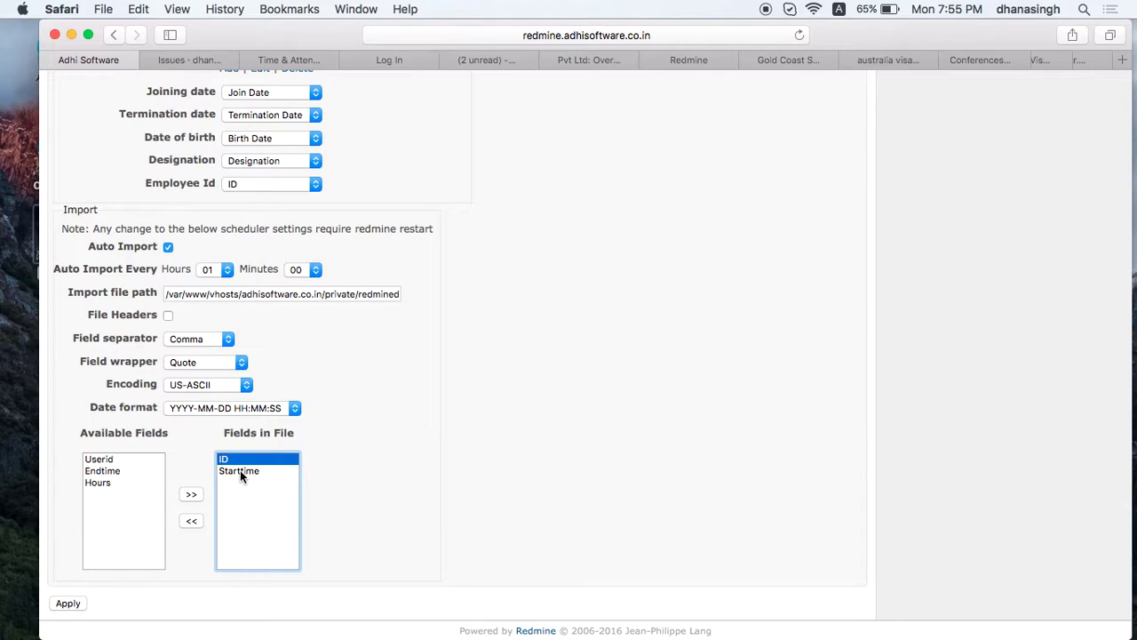
{"action": "left_click", "coordinate": [240, 471]}
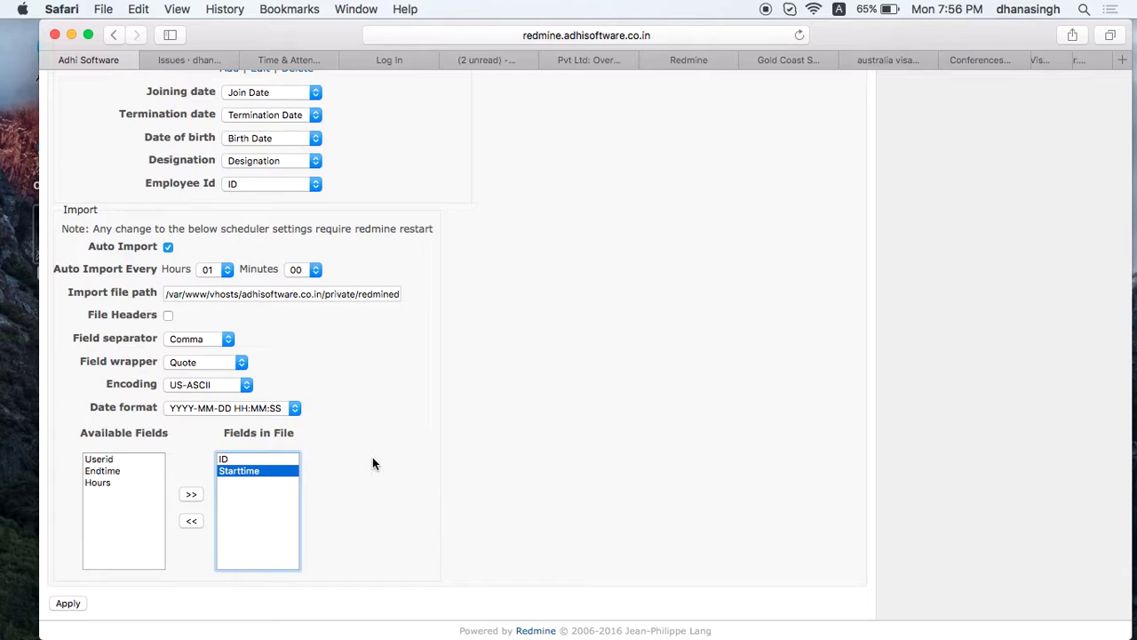
{"action": "left_click", "coordinate": [258, 460]}
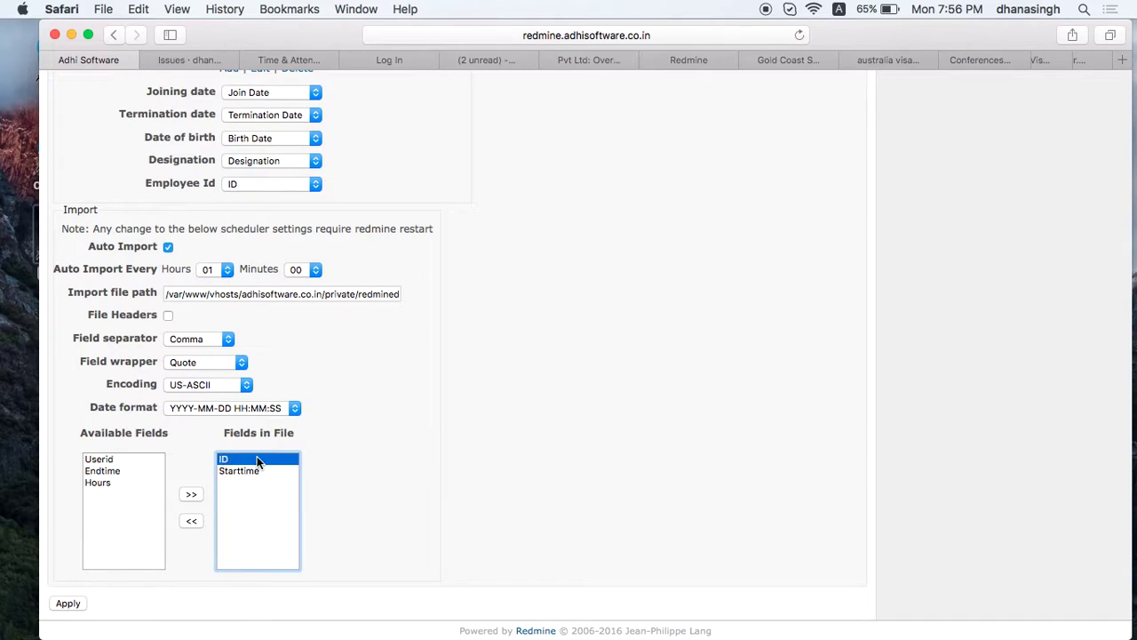
{"action": "left_click", "coordinate": [257, 472]}
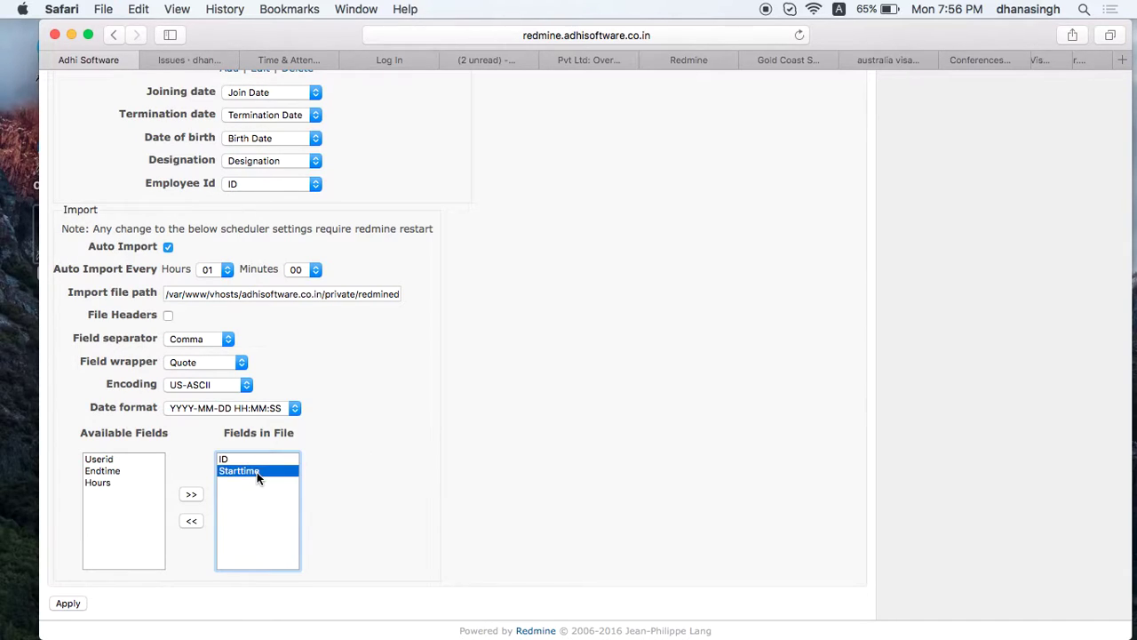